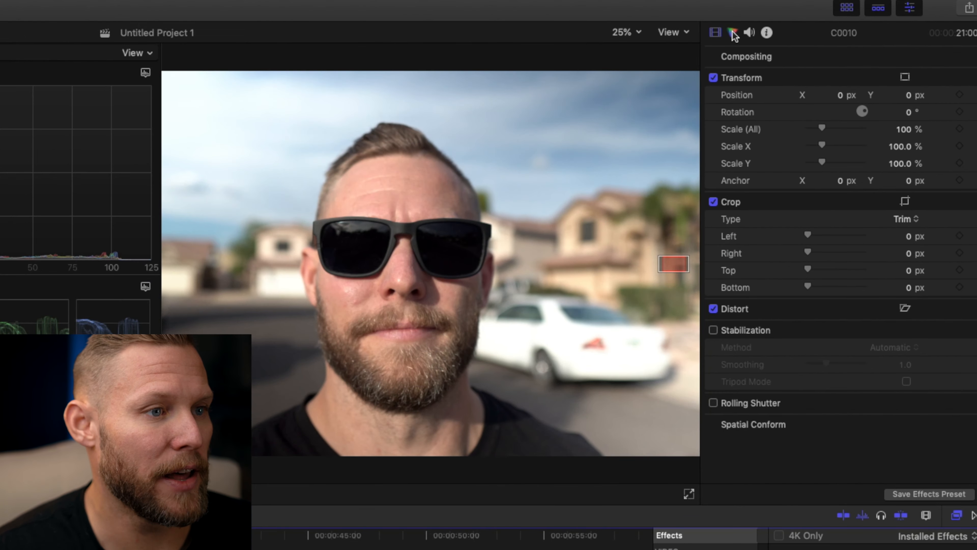
- Add a Color Curves correction to the C0010 clip
{"action": "left_click", "coordinate": [733, 32]}
{"action": "left_click", "coordinate": [762, 56]}
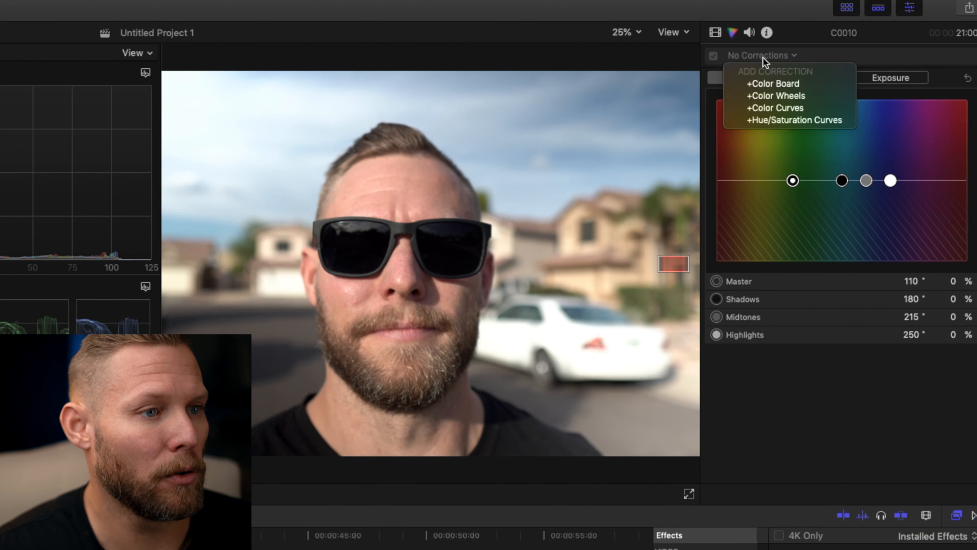
{"action": "left_click", "coordinate": [819, 111]}
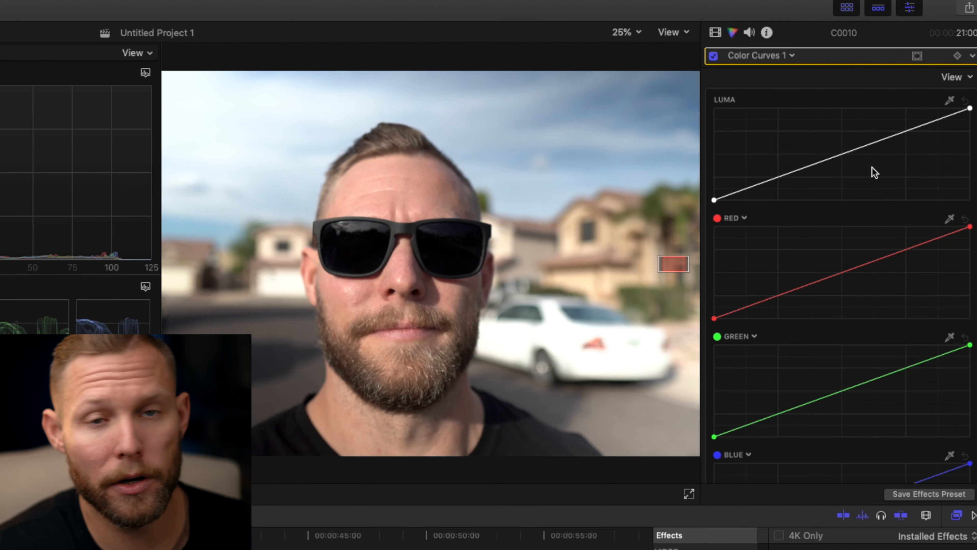
- Test a brighter midpoint on the luma curve, reset it, and lower the curve's white endpoint slightly to reduce the highlights
{"action": "left_click_drag", "start_coordinate": [844, 153], "coordinate": [859, 132]}
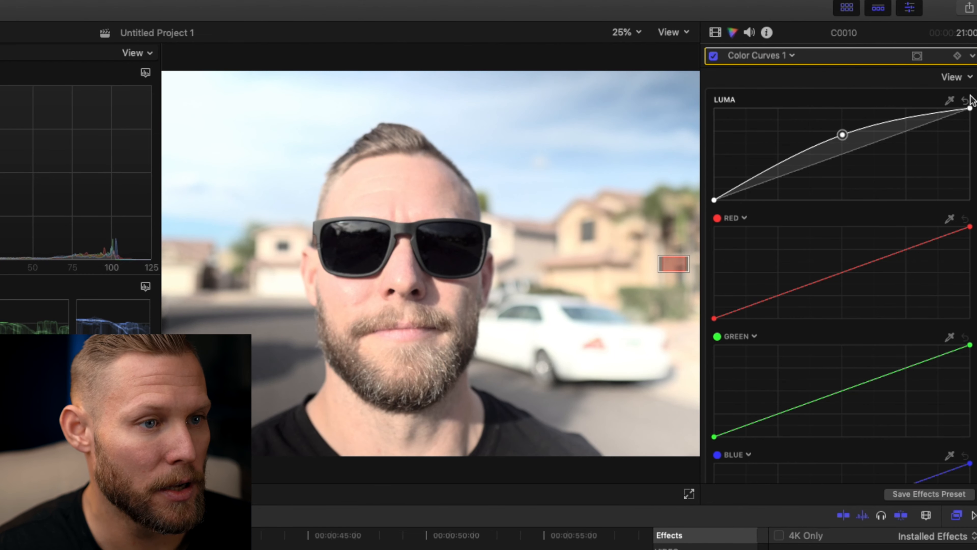
{"action": "left_click", "coordinate": [966, 100]}
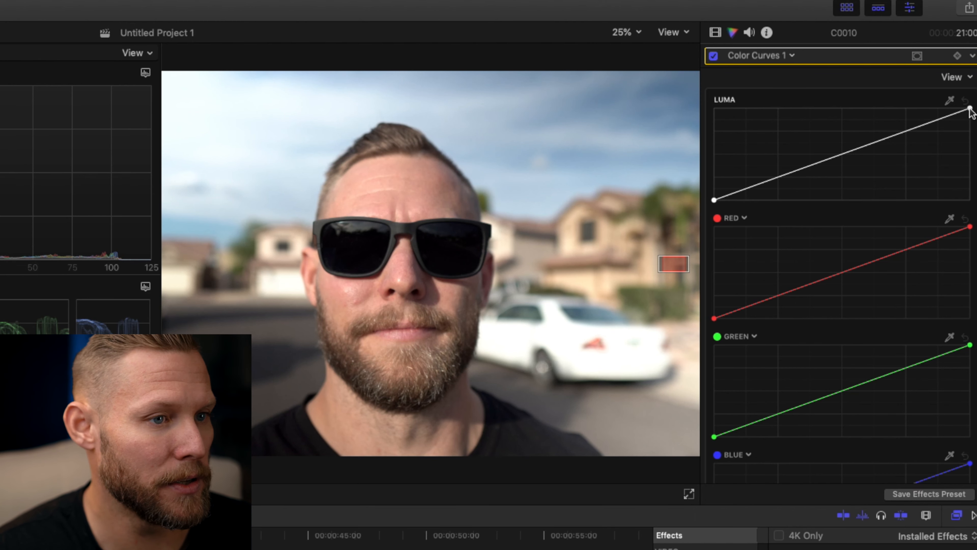
{"action": "left_click_drag", "start_coordinate": [970, 108], "coordinate": [969, 112]}
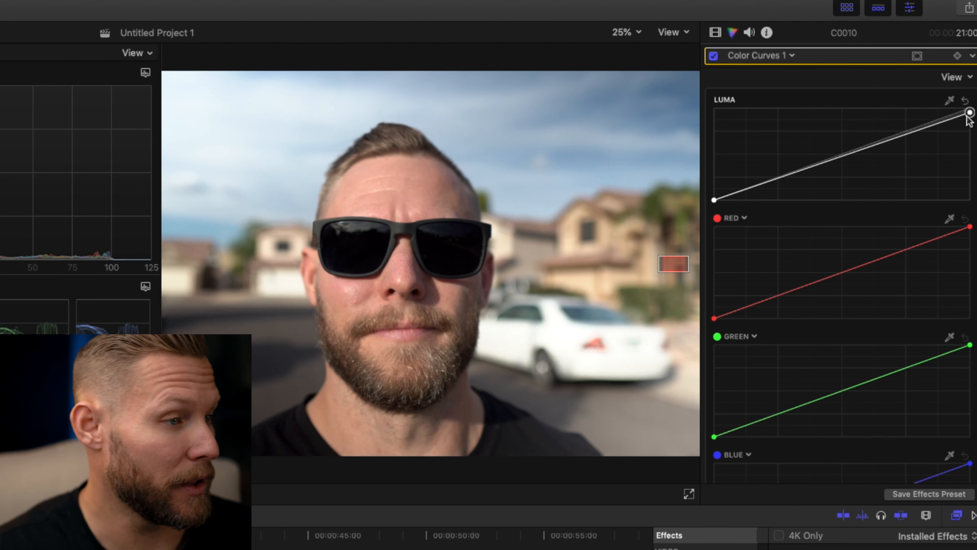
{"action": "mouse_move", "coordinate": [714, 199]}
{"action": "left_mouse_down"}
{"action": "mouse_move", "coordinate": [723, 201]}
{"action": "mouse_move", "coordinate": [697, 204]}
{"action": "left_mouse_up"}
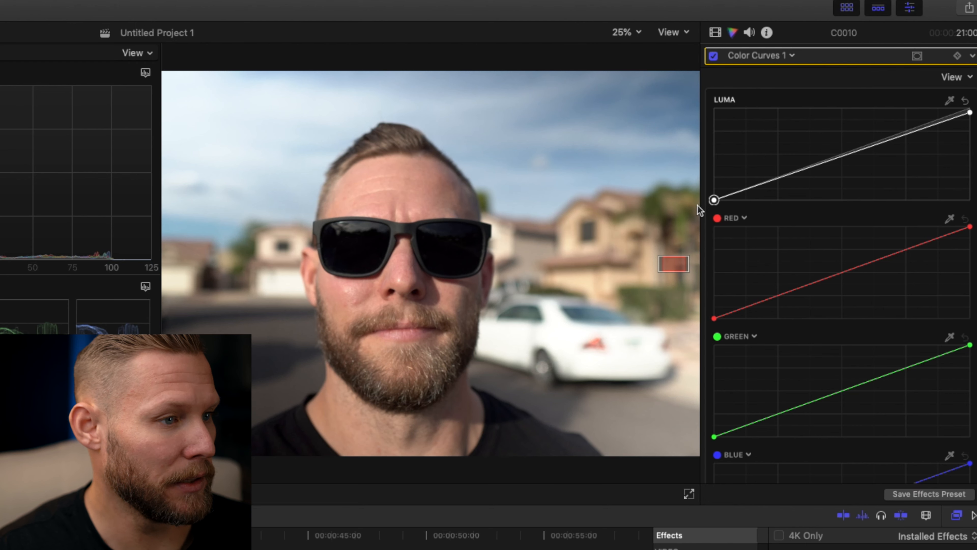
- Compare the image with the Color Curves 1 correction disabled and enabled
{"action": "left_click", "coordinate": [714, 57]}
{"action": "left_click", "coordinate": [714, 57]}
{"action": "left_click", "coordinate": [713, 57]}
{"action": "left_click", "coordinate": [715, 57]}
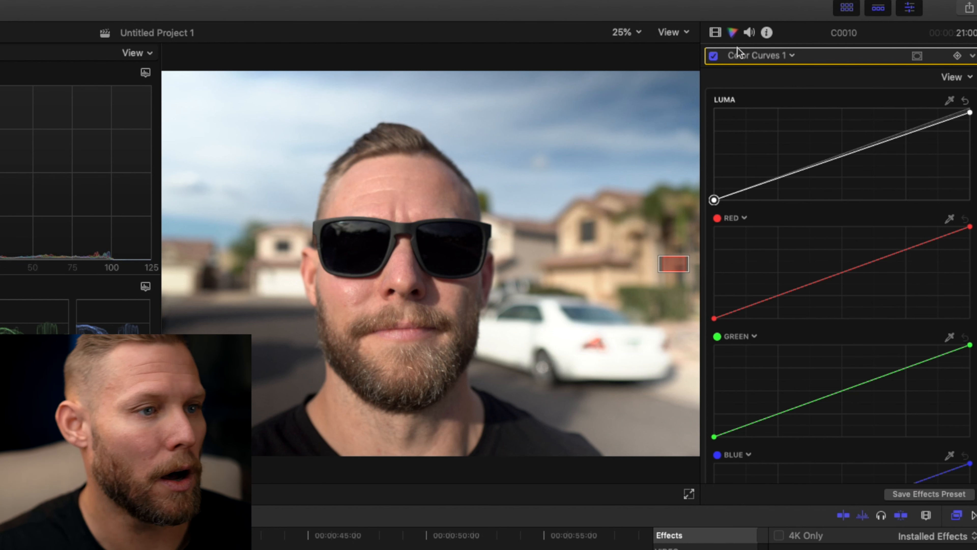
- Add a second Color Curves correction to the clip
{"action": "left_click", "coordinate": [792, 55]}
{"action": "left_click", "coordinate": [792, 55]}
{"action": "left_click", "coordinate": [791, 56]}
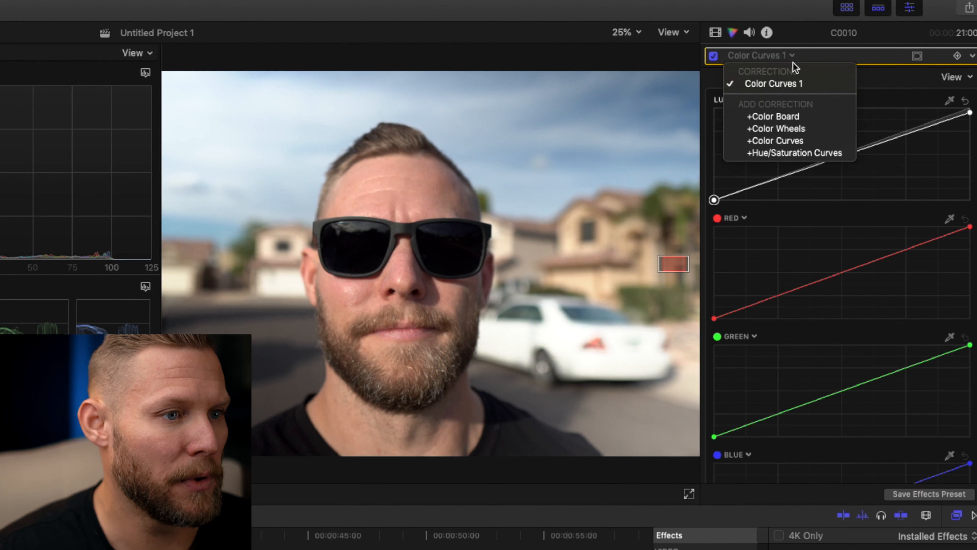
{"action": "left_click", "coordinate": [808, 141]}
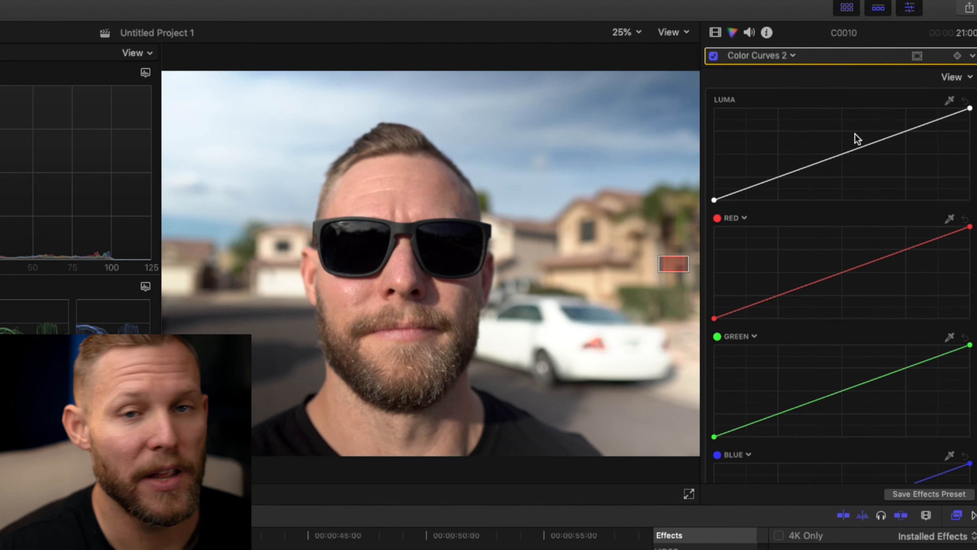
- Shape the second luma curve into a gentle S with raised highlights and lowered shadows and midtones, and compare it off and on
{"action": "left_click", "coordinate": [906, 130]}
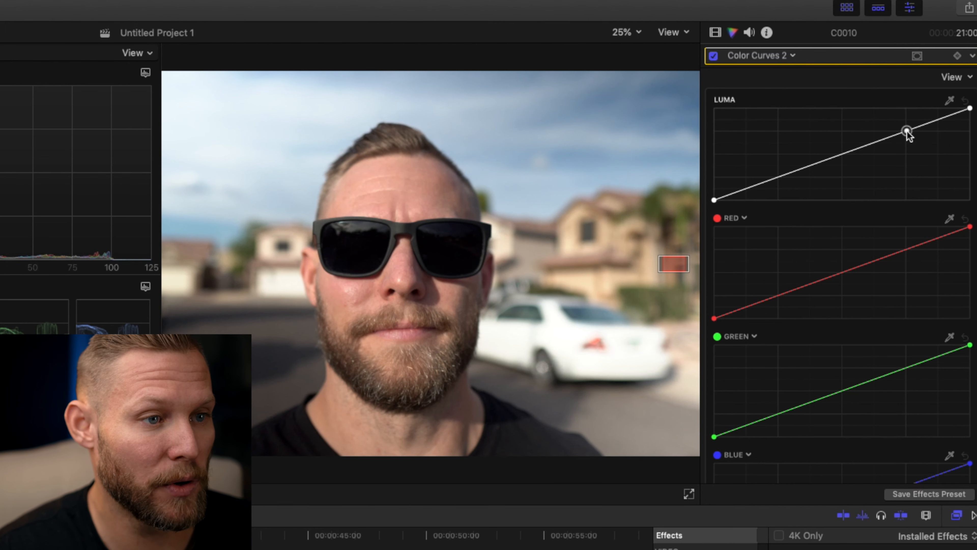
{"action": "left_click", "coordinate": [778, 178]}
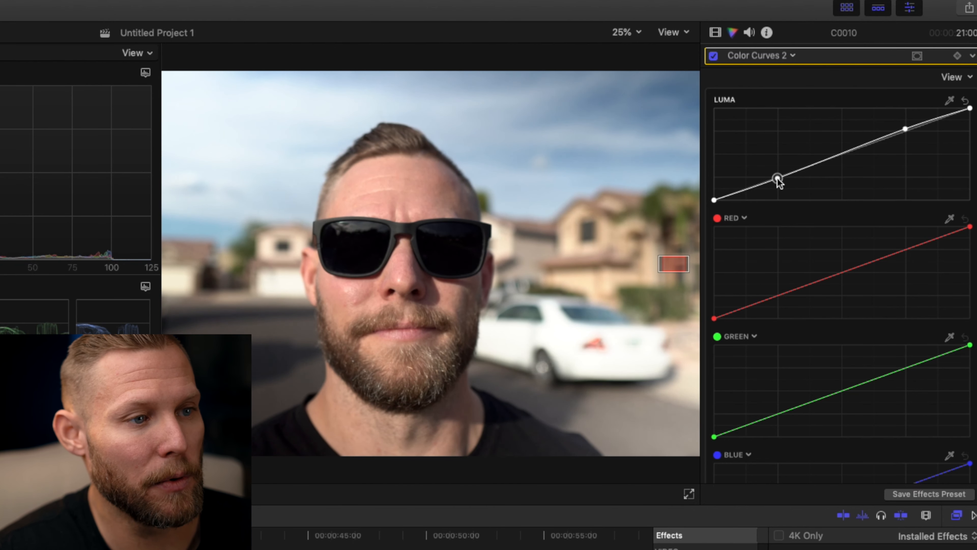
{"action": "left_click", "coordinate": [843, 154]}
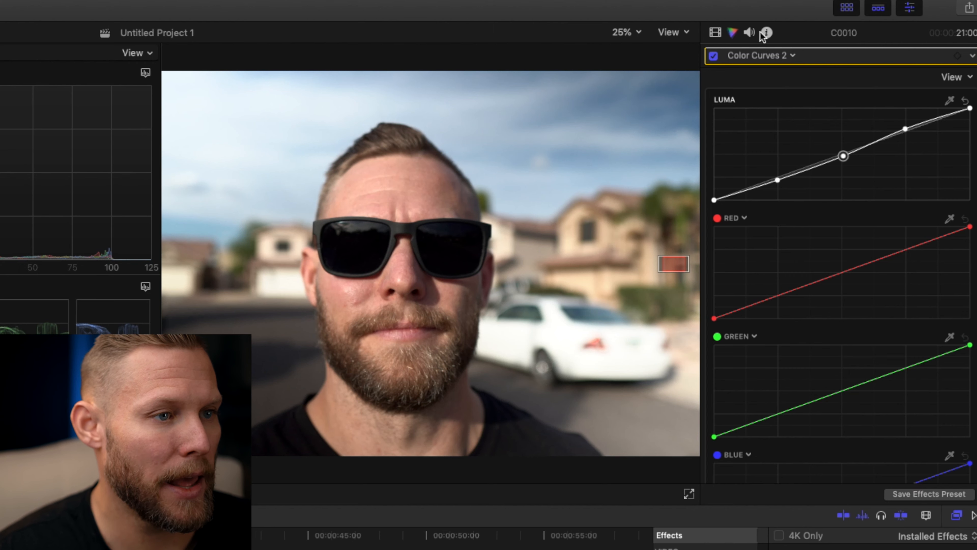
{"action": "left_click", "coordinate": [713, 55]}
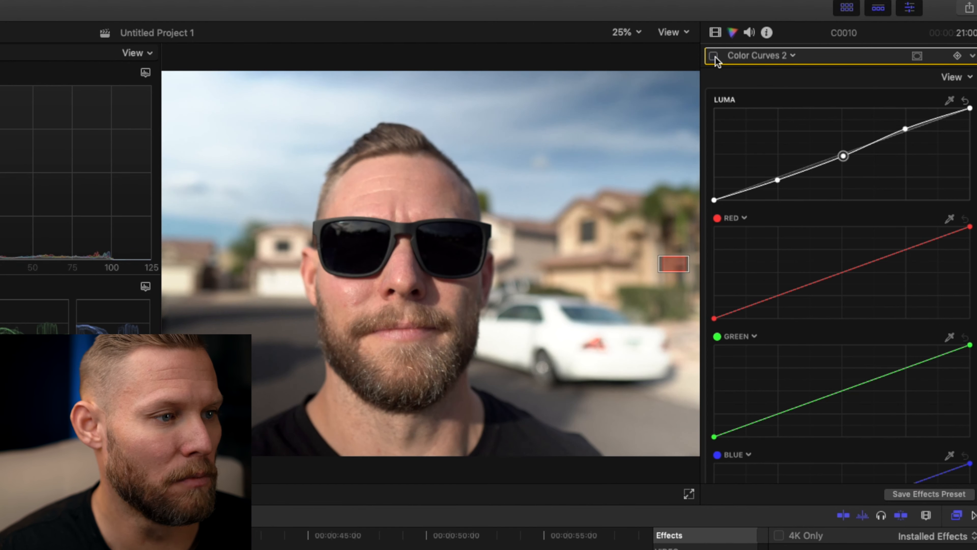
{"action": "left_click", "coordinate": [714, 56]}
- Add a Color Wheels correction to the clip
{"action": "left_click", "coordinate": [778, 53]}
{"action": "left_click", "coordinate": [778, 53]}
{"action": "left_click", "coordinate": [778, 53]}
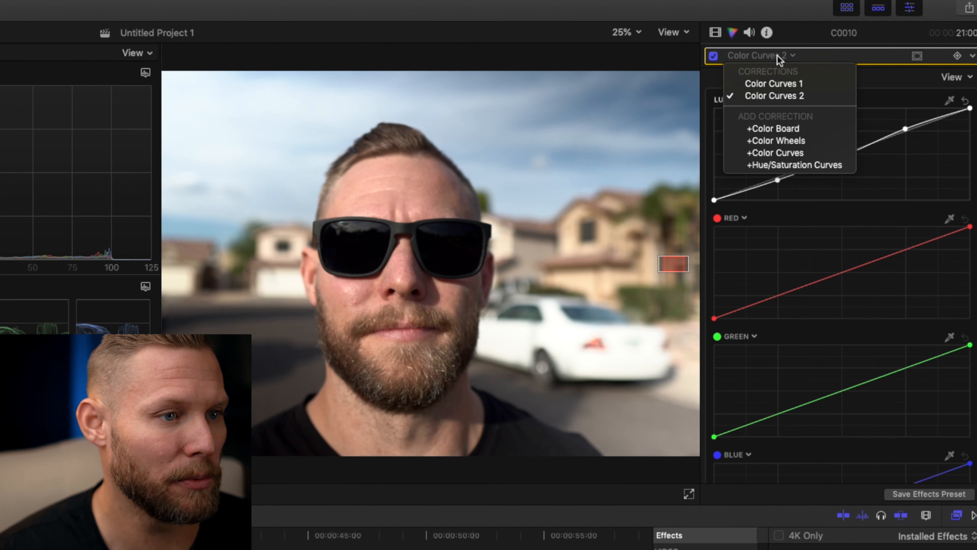
{"action": "left_click", "coordinate": [825, 145]}
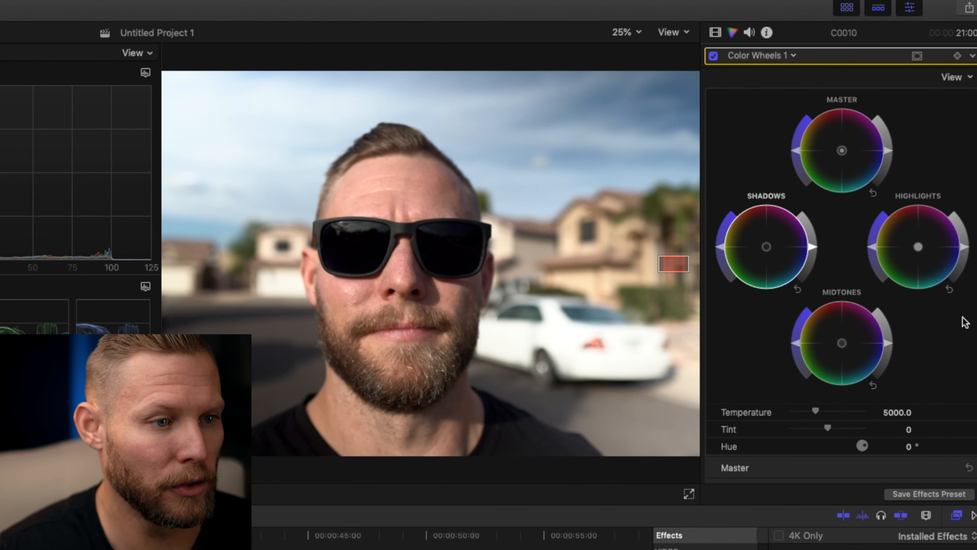
{"action": "mouse_move", "coordinate": [891, 338]}
{"action": "left_mouse_down"}
{"action": "mouse_move", "coordinate": [894, 313]}
{"action": "mouse_move", "coordinate": [892, 342]}
{"action": "left_mouse_up"}
{"action": "left_click", "coordinate": [875, 386]}
{"action": "left_click_drag", "start_coordinate": [963, 251], "coordinate": [962, 235]}
{"action": "left_click", "coordinate": [950, 289]}
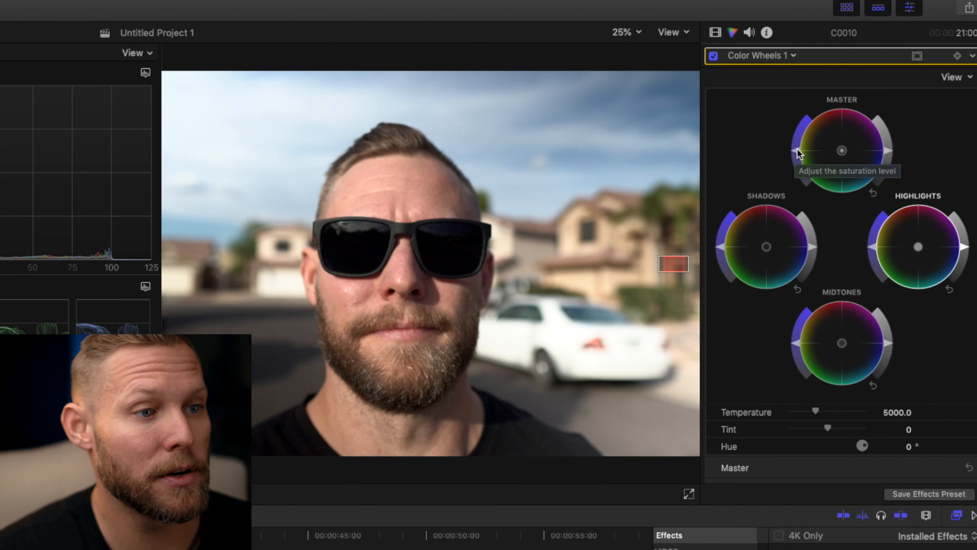
- Raise the master saturation slightly on the color wheels, and set the temperature to 5253 and the tint to 4
{"action": "mouse_move", "coordinate": [798, 151]}
{"action": "left_mouse_down"}
{"action": "mouse_move", "coordinate": [808, 122]}
{"action": "mouse_move", "coordinate": [807, 144]}
{"action": "left_mouse_up"}
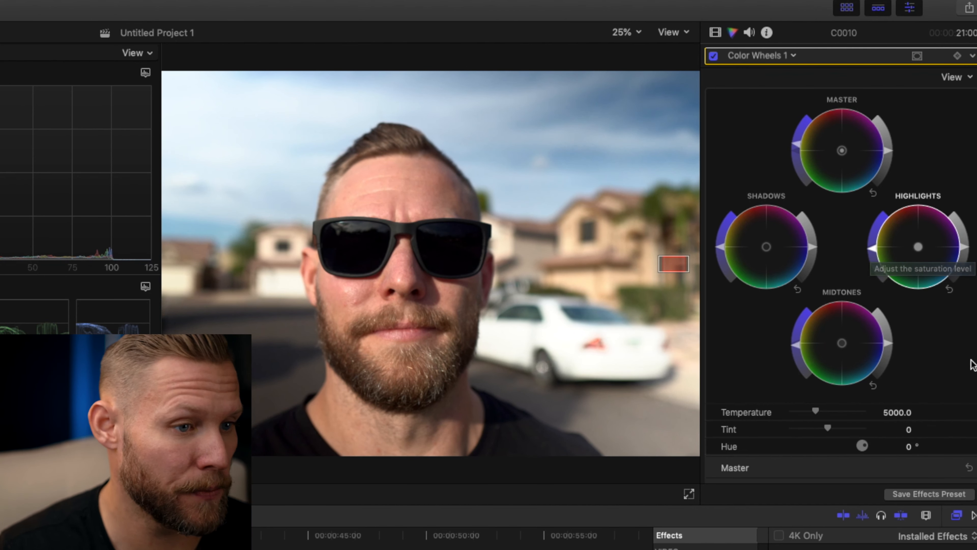
{"action": "scroll", "coordinate": [974, 362], "scroll_direction": "down", "scroll_amount": 2}
{"action": "scroll", "coordinate": [973, 362], "scroll_direction": "down", "scroll_amount": 5}
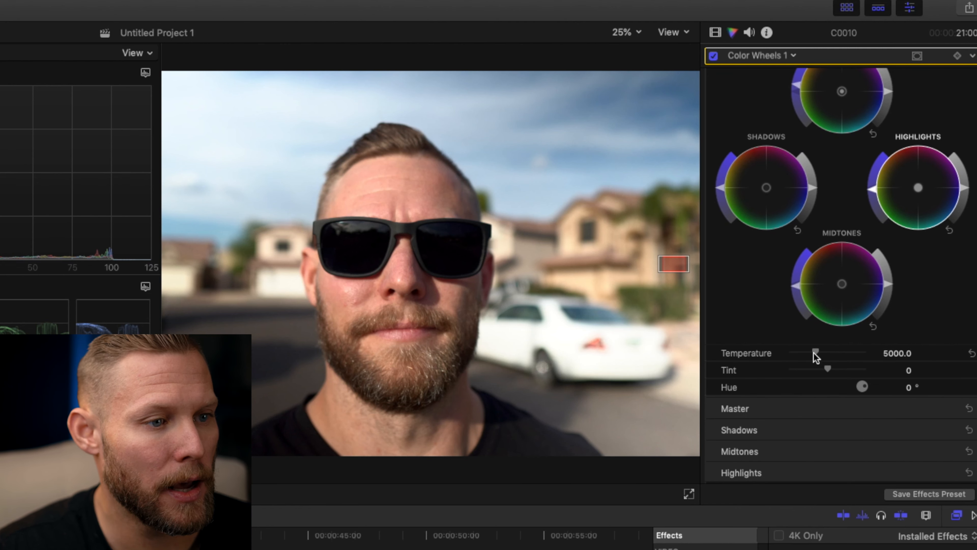
{"action": "left_click_drag", "start_coordinate": [815, 353], "coordinate": [909, 355]}
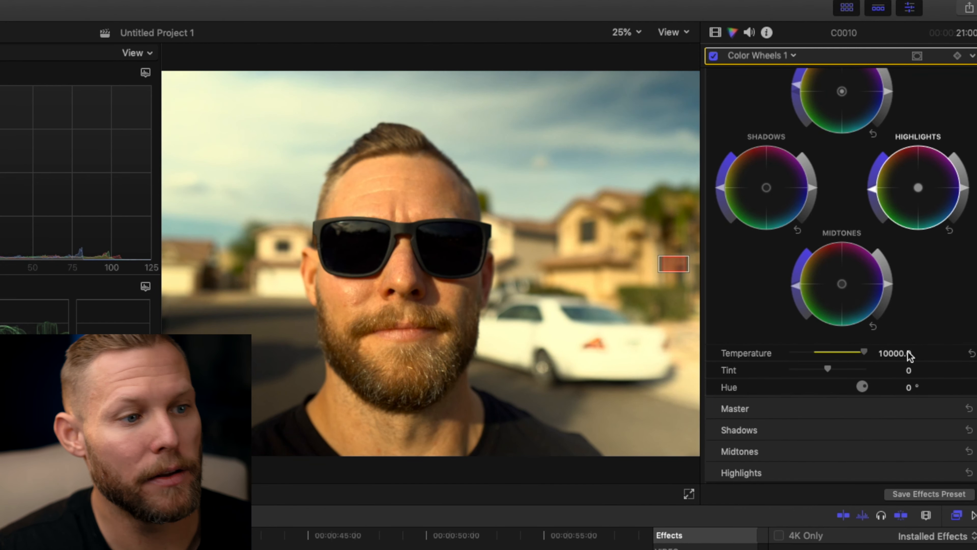
{"action": "left_click_drag", "start_coordinate": [908, 355], "coordinate": [832, 374]}
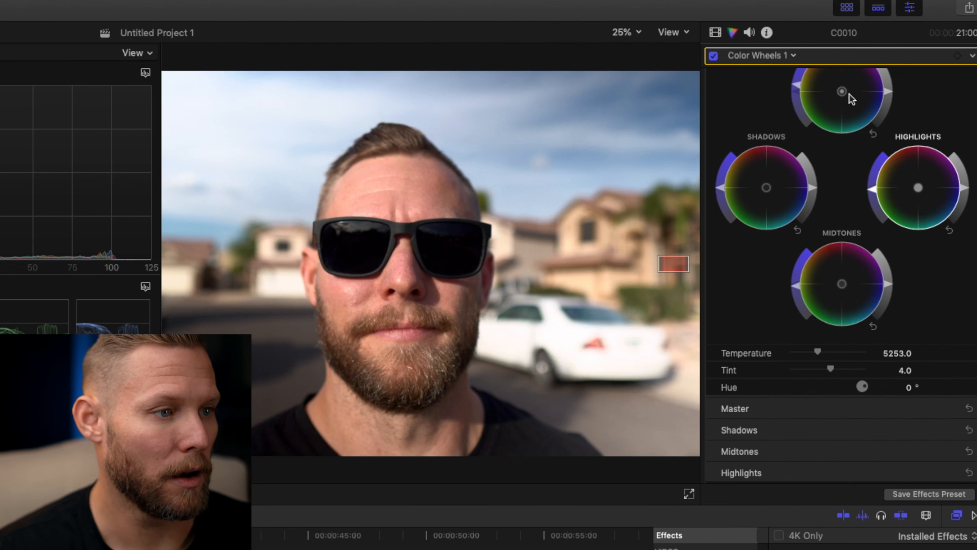
- Compare the image with the Color Wheels 1 correction disabled and enabled
{"action": "left_click", "coordinate": [713, 57]}
{"action": "left_click", "coordinate": [713, 57]}
{"action": "left_click", "coordinate": [713, 56]}
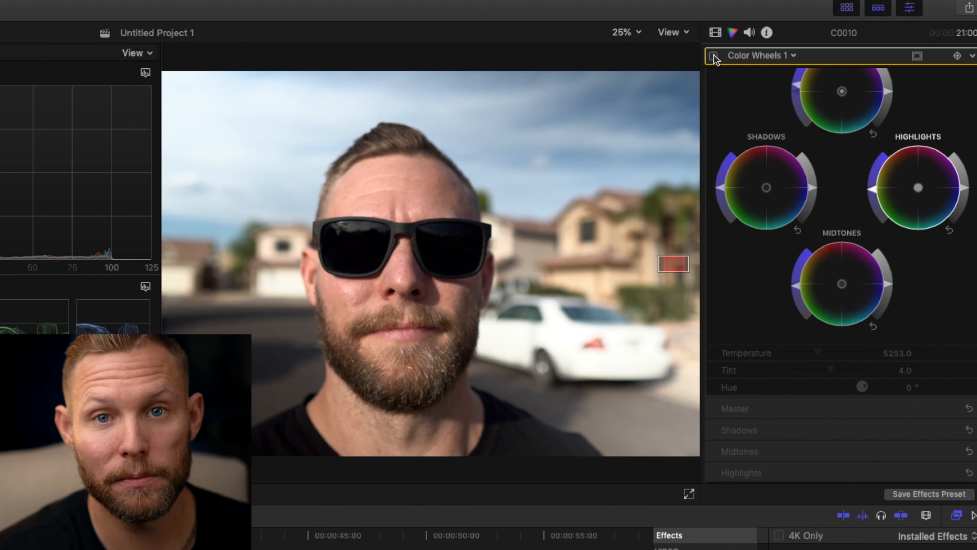
{"action": "left_click", "coordinate": [713, 56]}
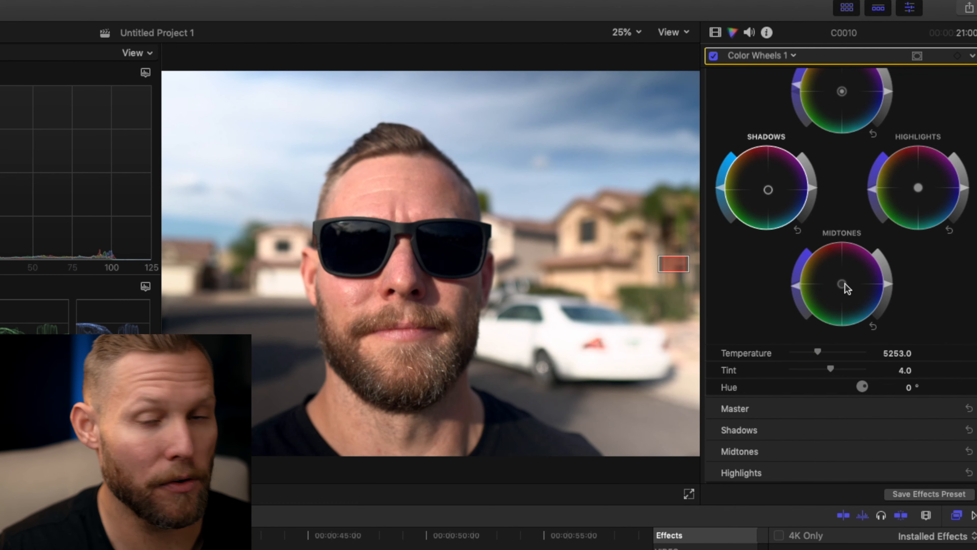
- Shift the midtones and highlights color wheels slightly toward orange, and set the correction's mix to 0.9
{"action": "left_click_drag", "start_coordinate": [843, 283], "coordinate": [839, 278]}
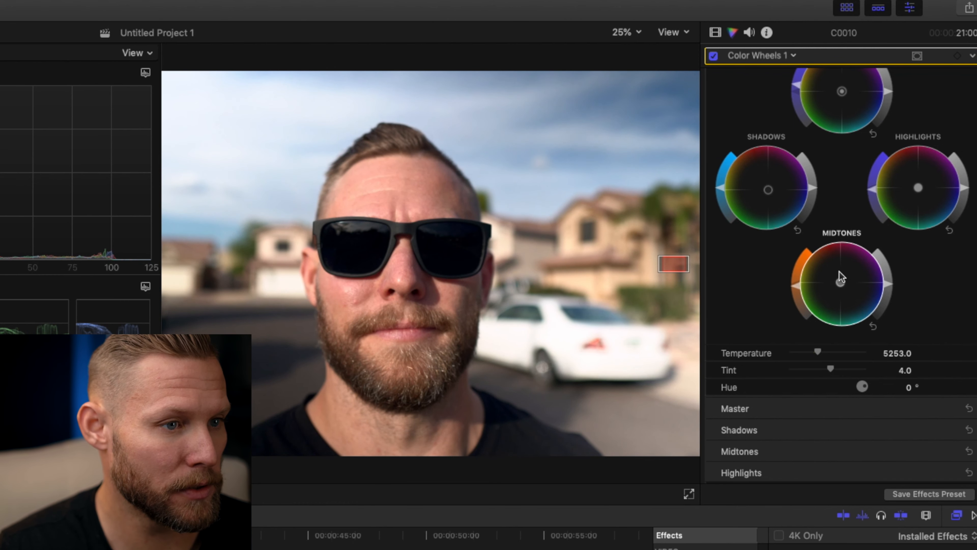
{"action": "left_click", "coordinate": [918, 188]}
{"action": "left_click_drag", "start_coordinate": [918, 188], "coordinate": [908, 178]}
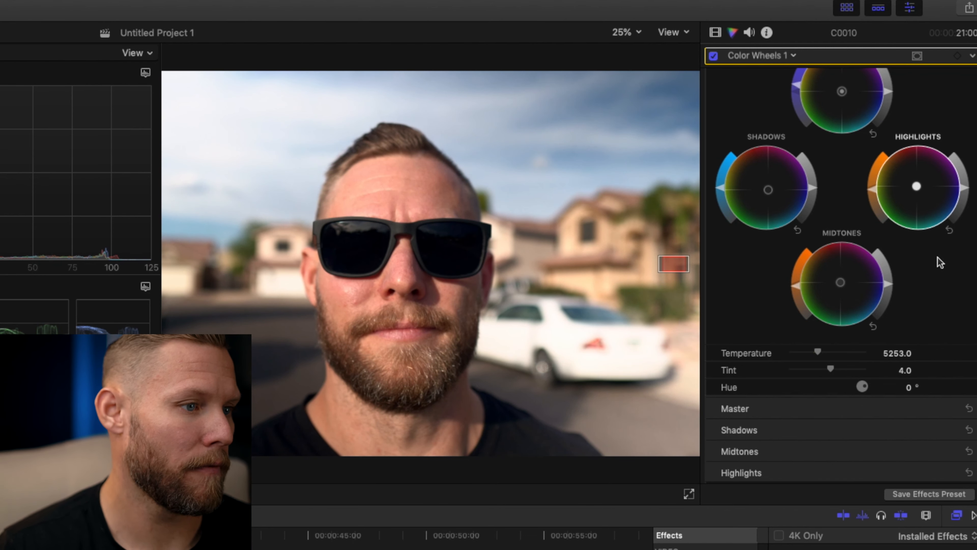
{"action": "scroll", "coordinate": [812, 412], "scroll_direction": "down", "scroll_amount": 2}
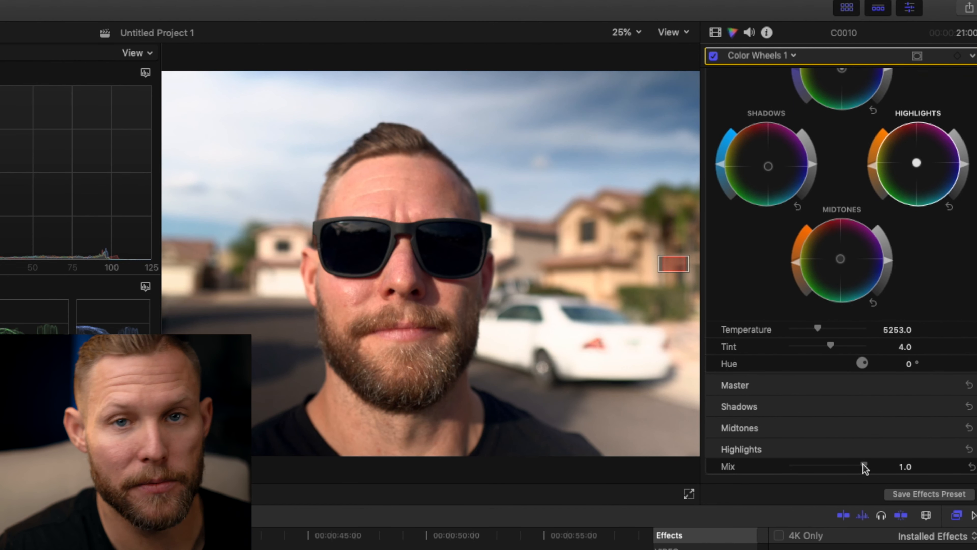
{"action": "mouse_move", "coordinate": [863, 465]}
{"action": "left_mouse_down"}
{"action": "mouse_move", "coordinate": [746, 465]}
{"action": "mouse_move", "coordinate": [887, 477]}
{"action": "mouse_move", "coordinate": [862, 468]}
{"action": "left_mouse_up"}
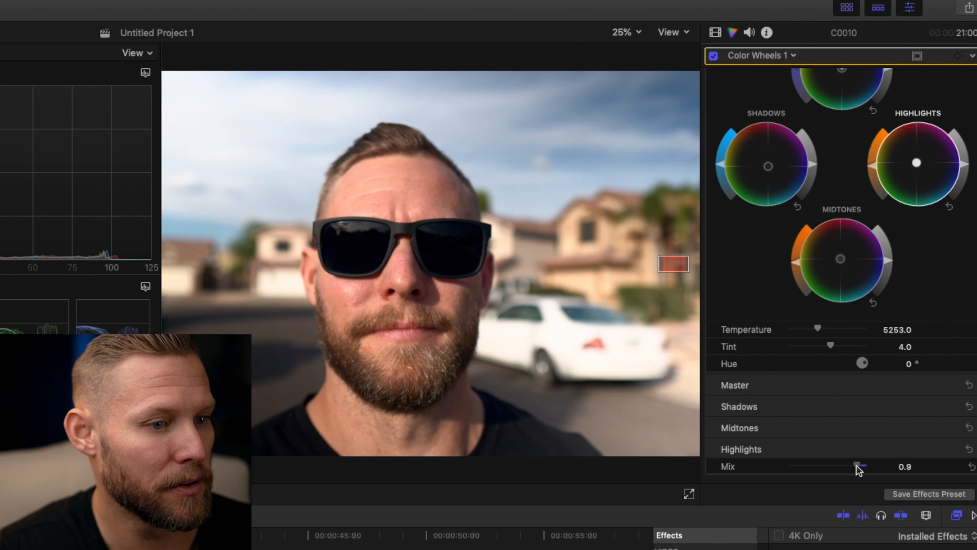
- Strengthen the luma S-curve in Color Curves 2 by lowering its shadow and midtone points slightly
{"action": "left_click", "coordinate": [785, 55]}
{"action": "left_click", "coordinate": [803, 95]}
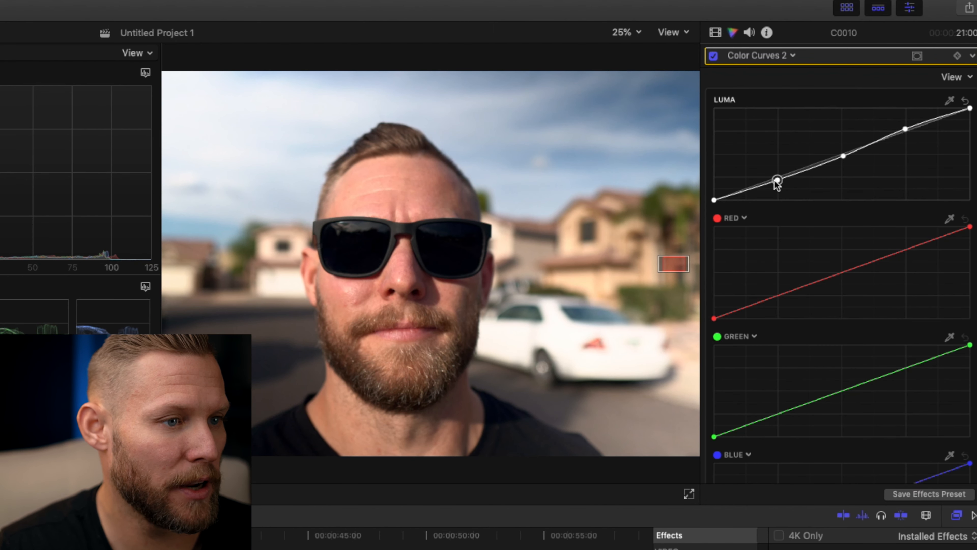
{"action": "left_click_drag", "start_coordinate": [776, 180], "coordinate": [776, 182]}
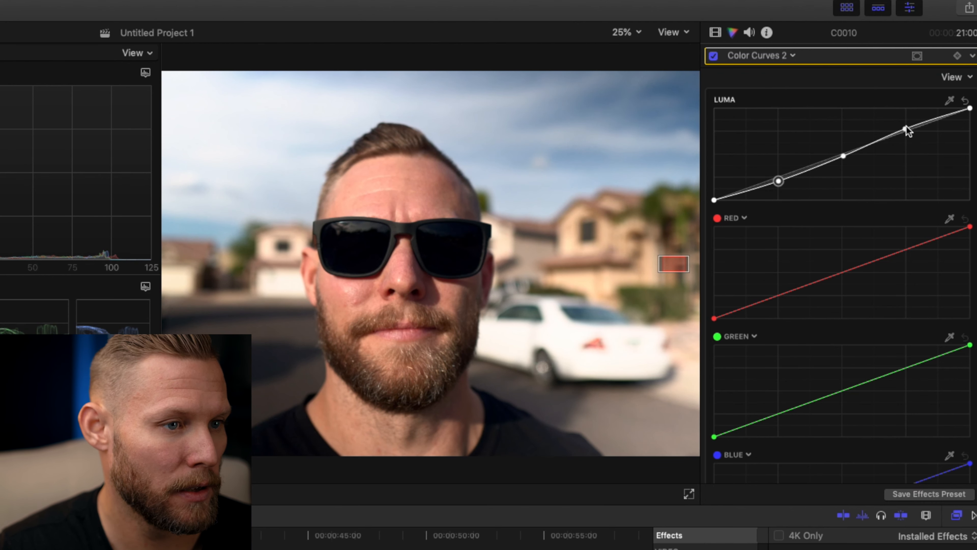
{"action": "left_click_drag", "start_coordinate": [903, 130], "coordinate": [903, 130]}
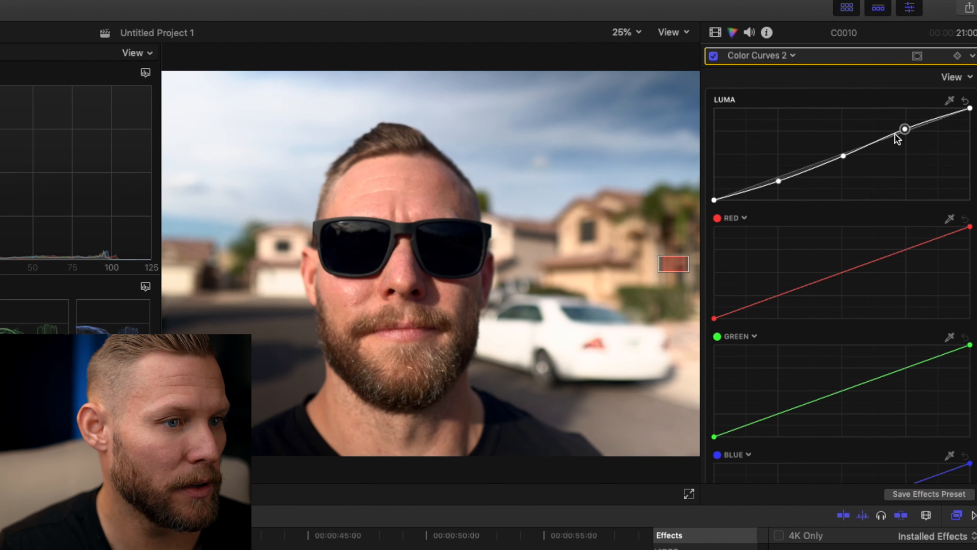
{"action": "left_click_drag", "start_coordinate": [843, 155], "coordinate": [845, 155]}
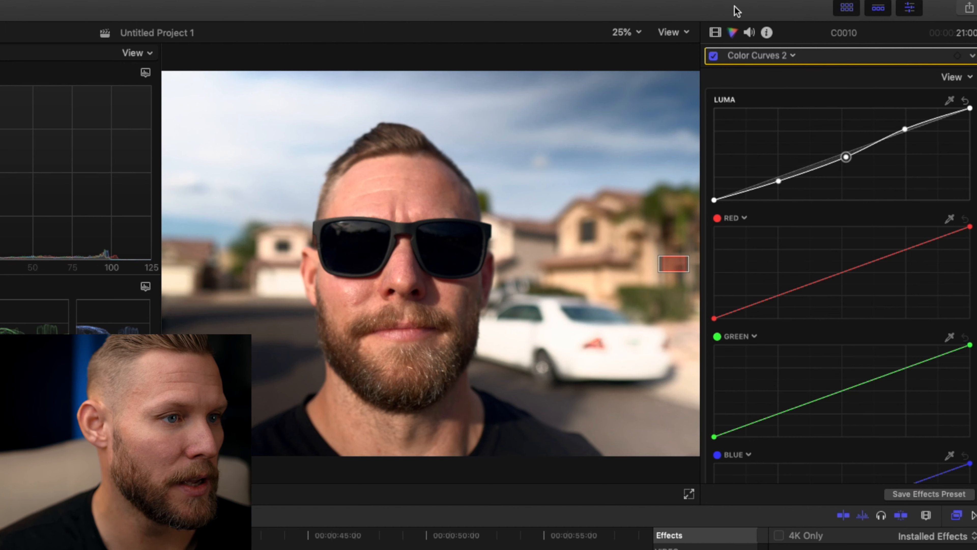
- Compare the clip with all color effects disabled and enabled together
{"action": "left_click", "coordinate": [716, 30]}
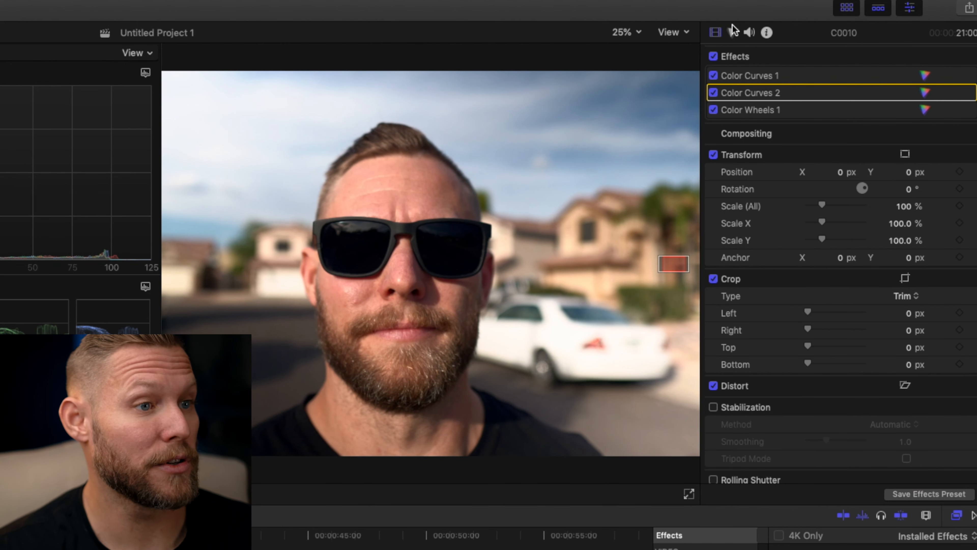
{"action": "left_click", "coordinate": [713, 57]}
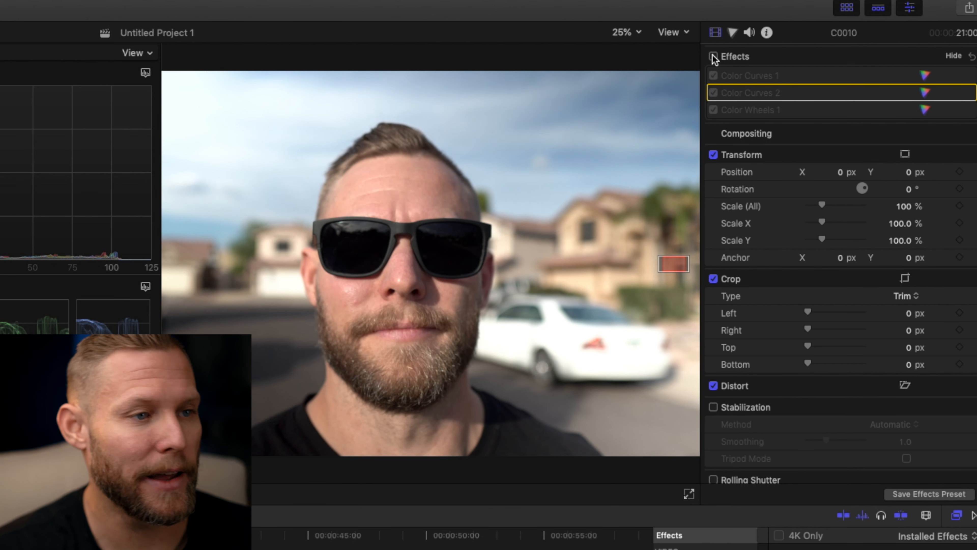
{"action": "left_click", "coordinate": [713, 57]}
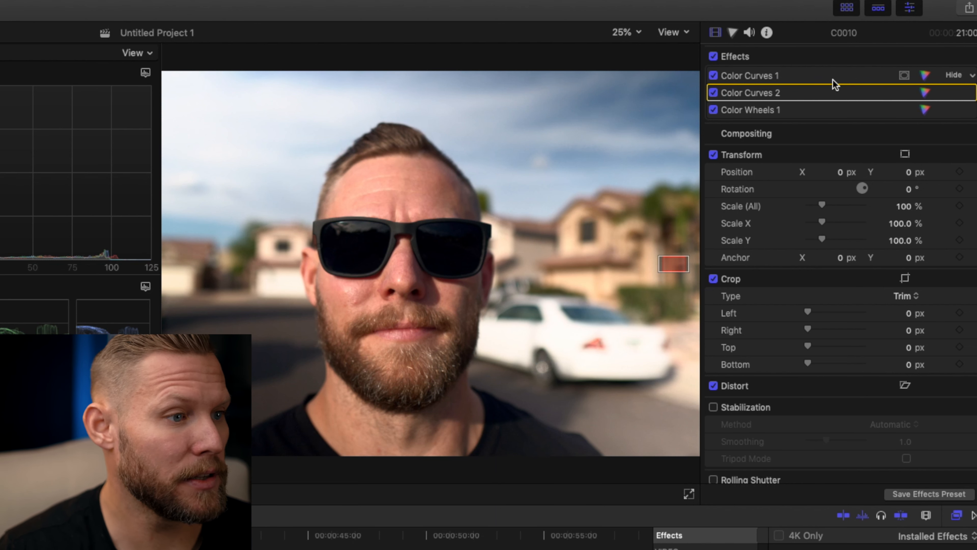
- Set the mix of the Color Wheels 1 correction to 0.84
{"action": "left_click", "coordinate": [788, 110]}
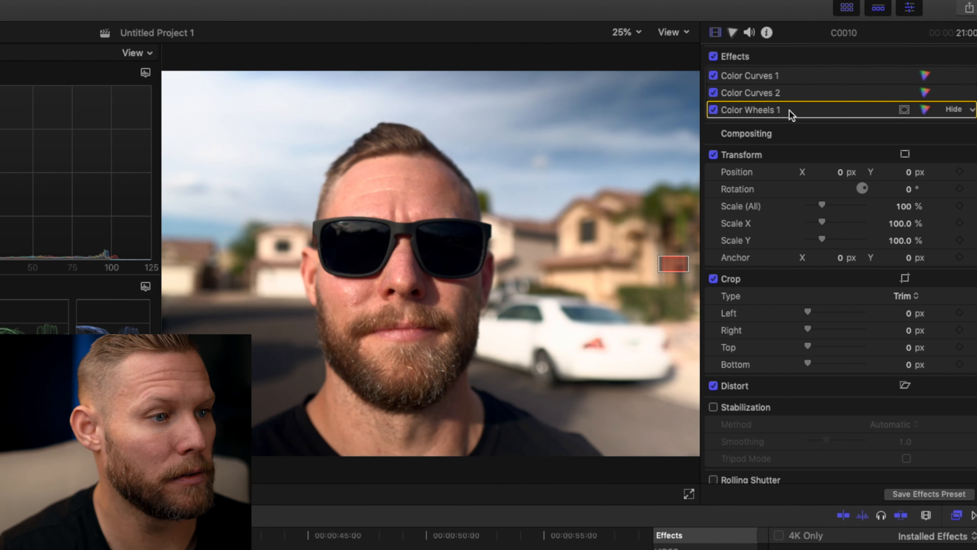
{"action": "left_click", "coordinate": [925, 111]}
{"action": "scroll", "coordinate": [905, 323], "scroll_direction": "down", "scroll_amount": 5}
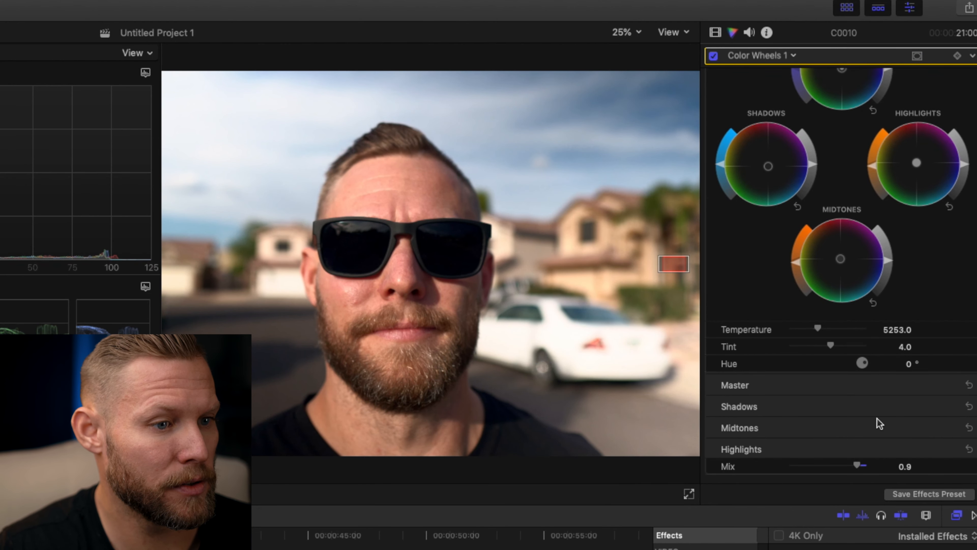
{"action": "left_click_drag", "start_coordinate": [858, 469], "coordinate": [852, 465]}
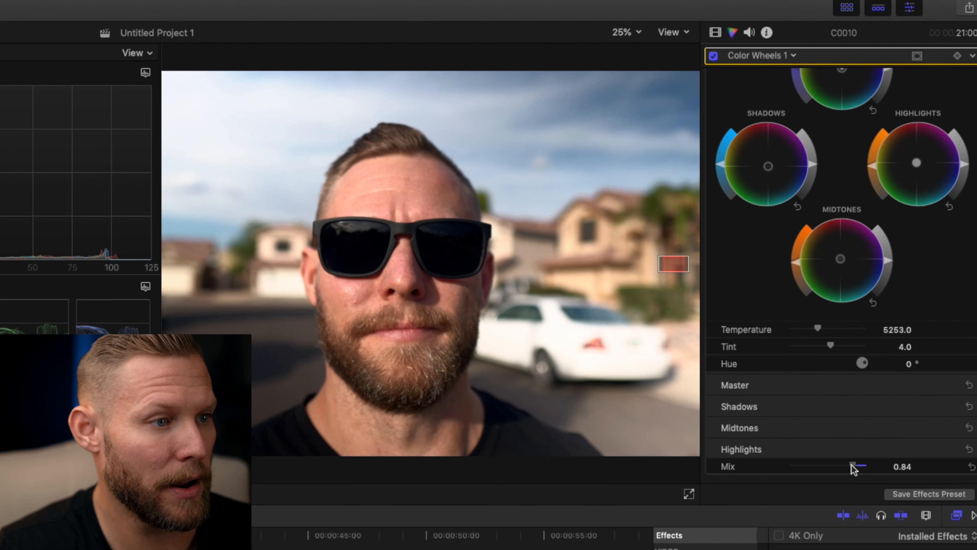
- Raise the brightness of the shadows color wheel slightly
{"action": "scroll", "coordinate": [812, 221], "scroll_direction": "up", "scroll_amount": 3}
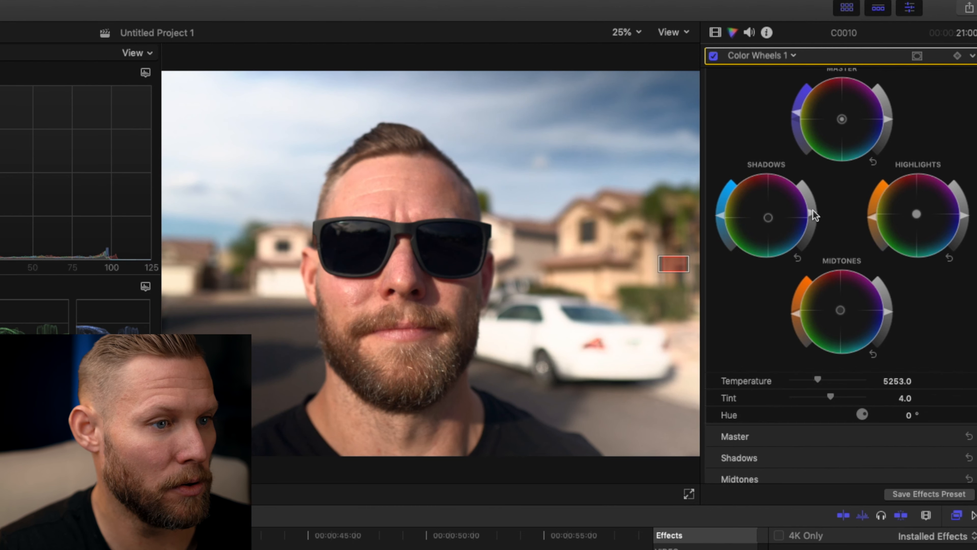
{"action": "left_click", "coordinate": [813, 209]}
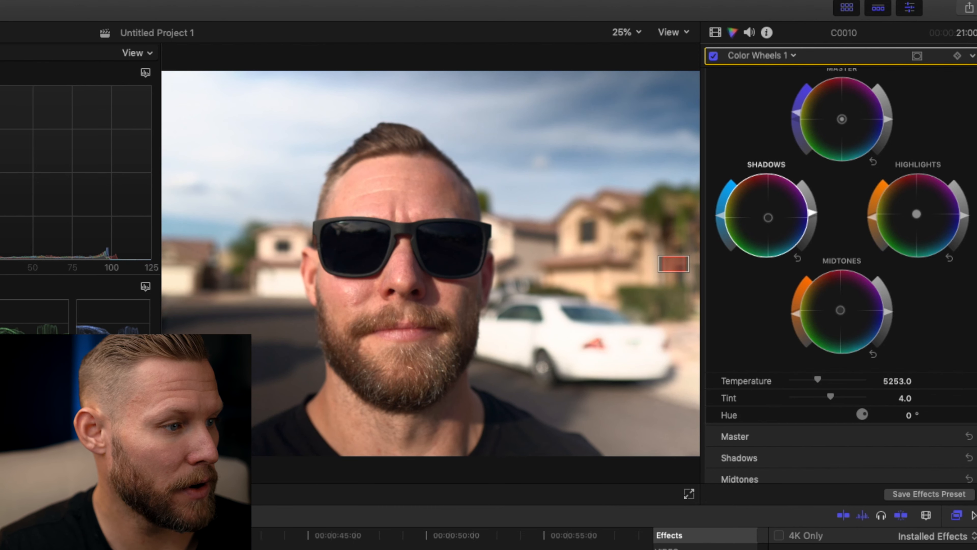